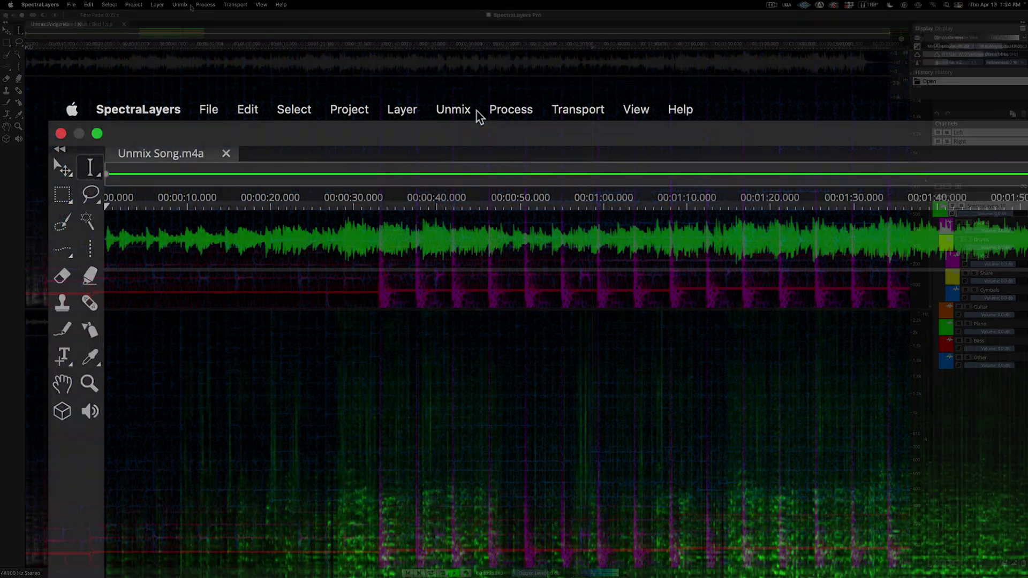
- Unmix the song into stems, split Drums into Kick, Snare and Cymbals, and solo them
left_click(191, 7)
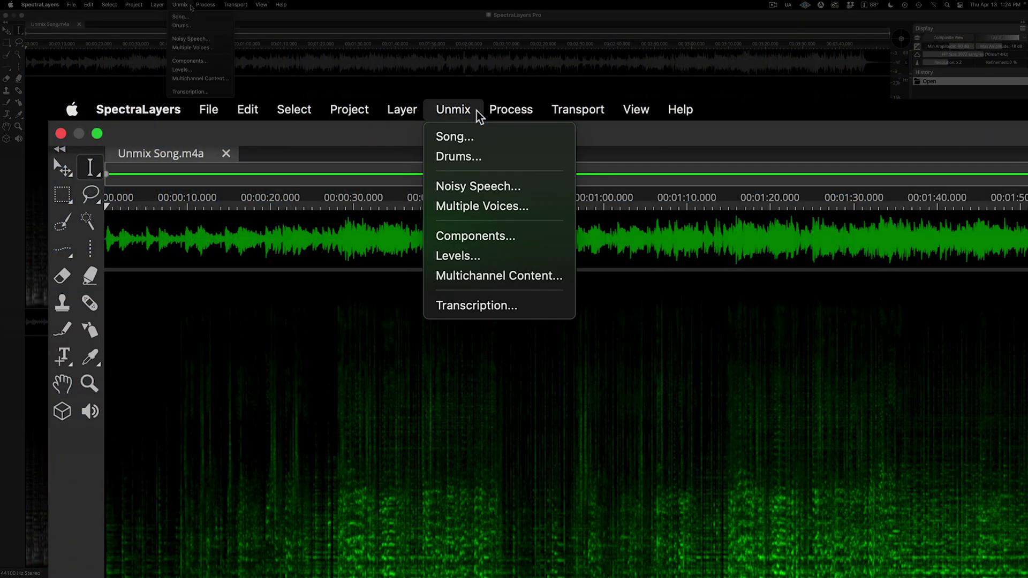
left_click(484, 137)
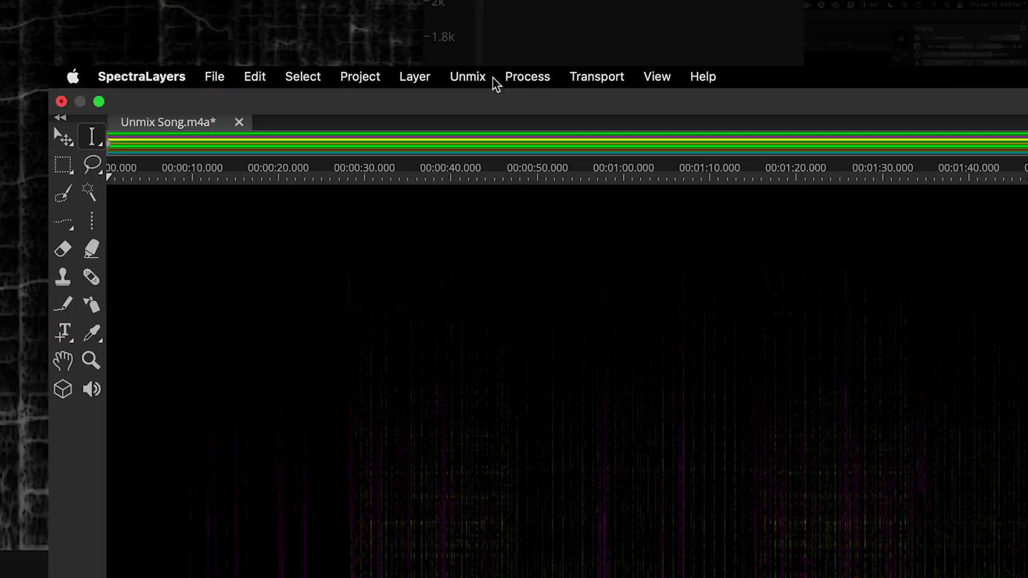
left_click(493, 77)
left_click(512, 126)
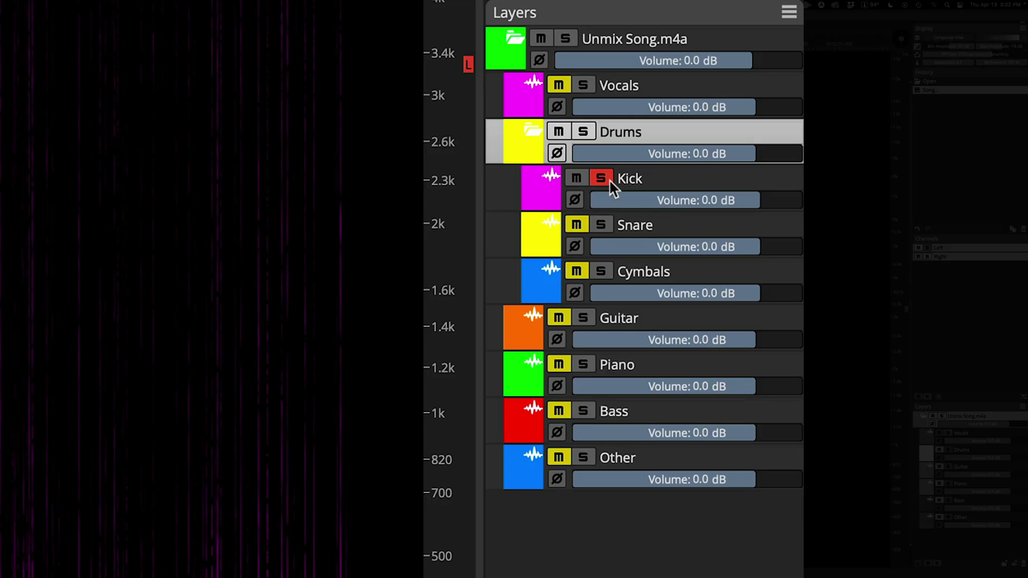
left_click(607, 223)
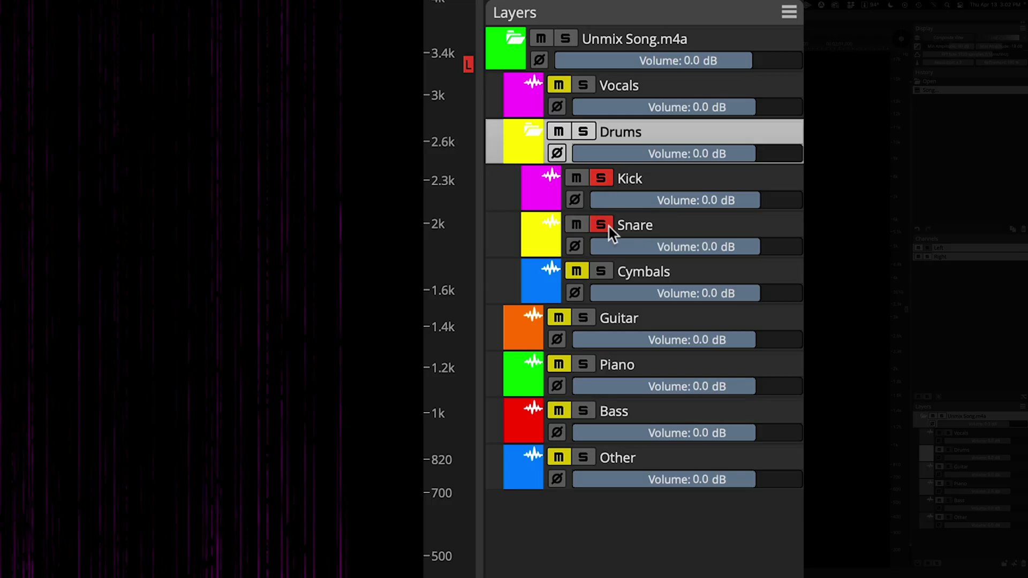
left_click(609, 273)
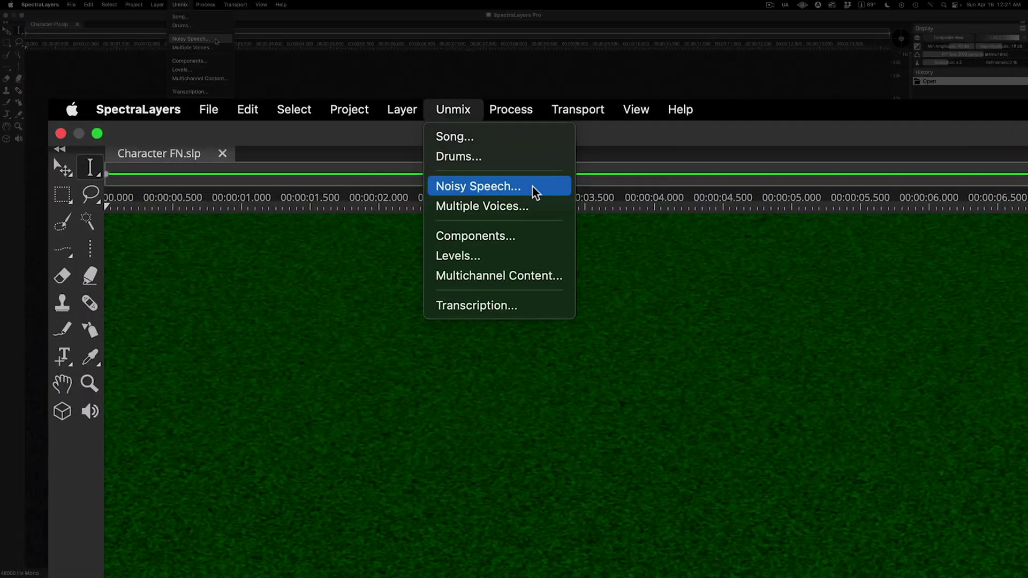
- Isolate Speech from noise, split and solo Voice 1 then Voice 2, and generate a transcript
left_click(533, 187)
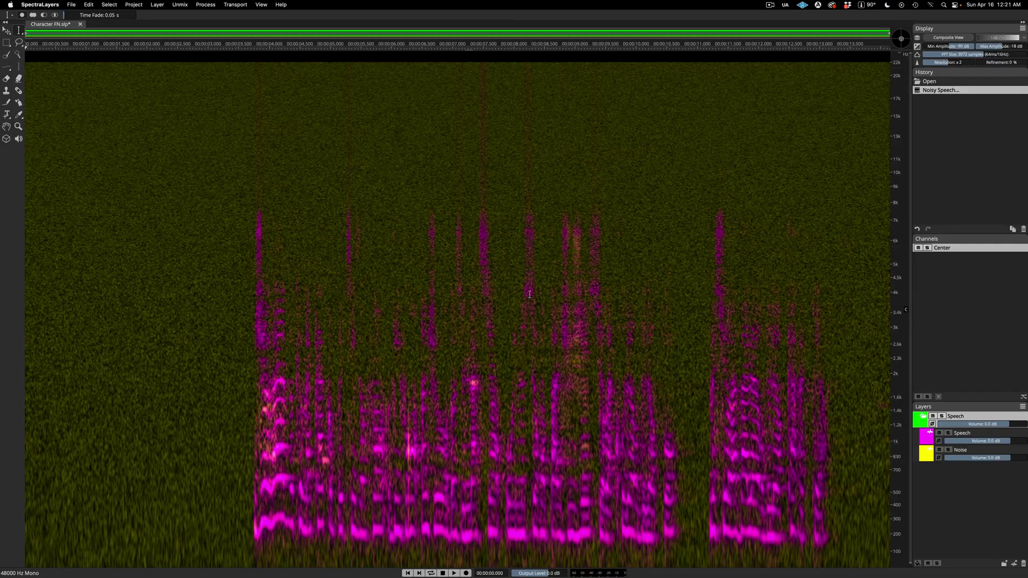
left_click(948, 434)
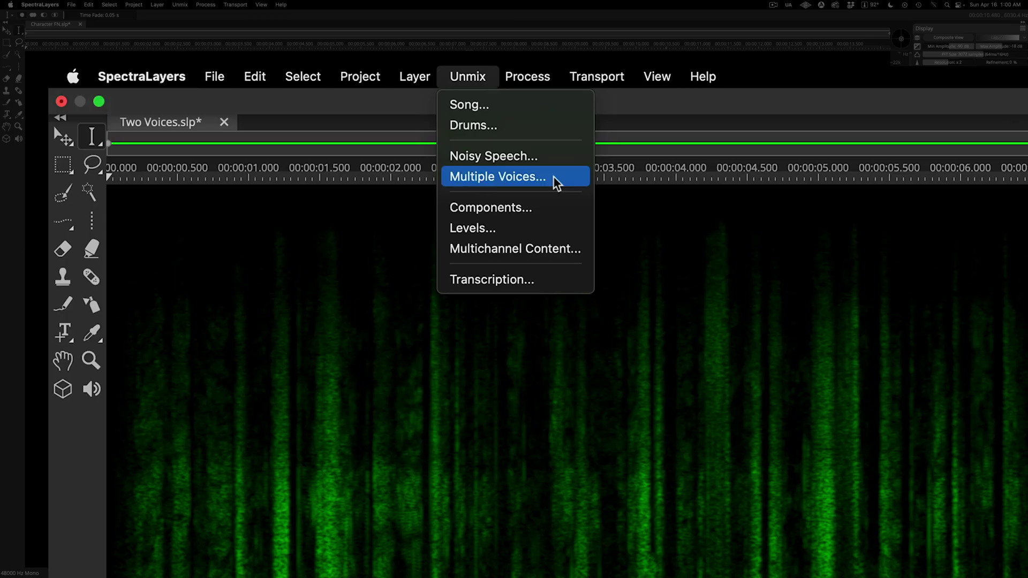
left_click(553, 176)
left_click(948, 433)
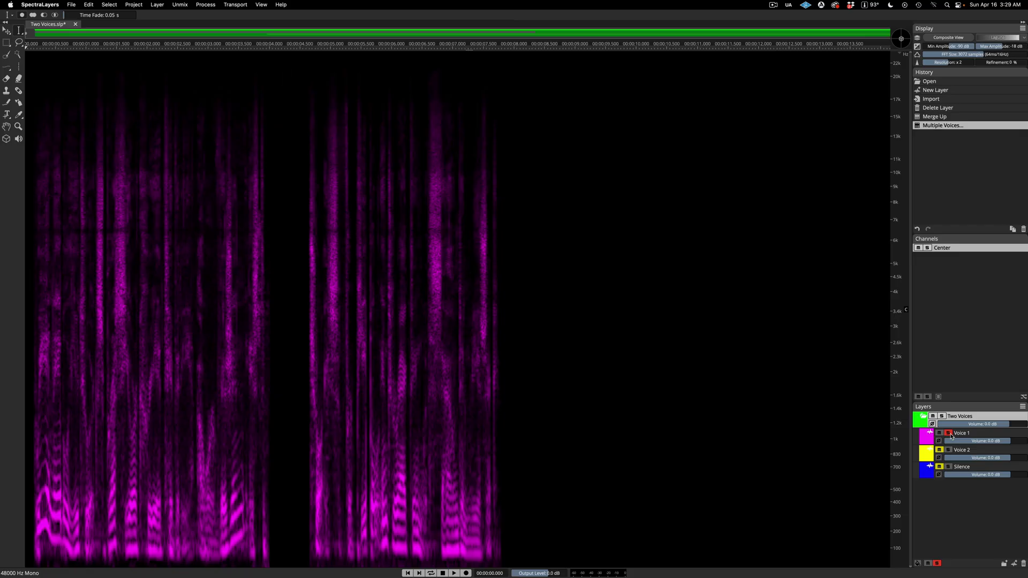
left_click(948, 449)
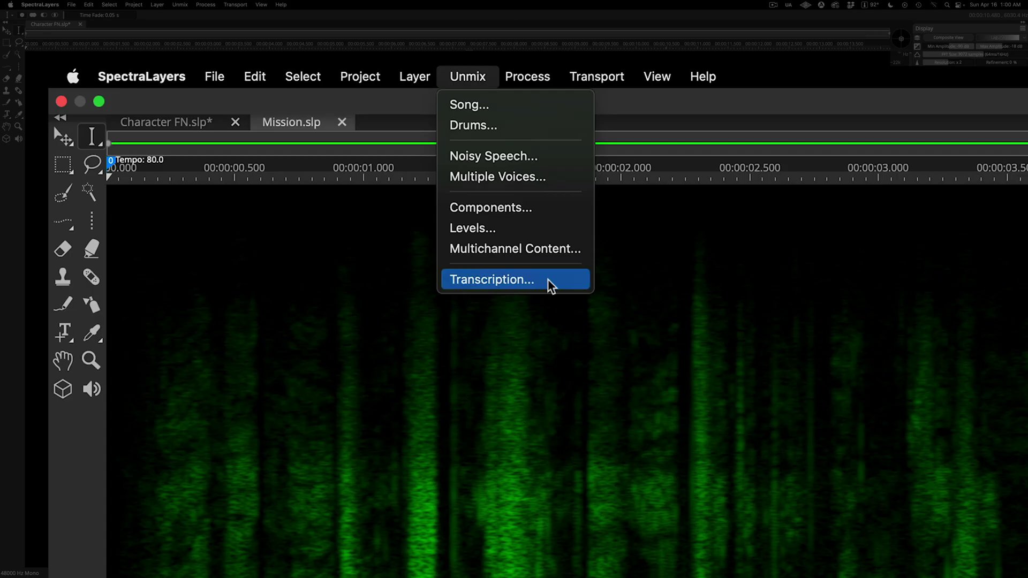
left_click(547, 279)
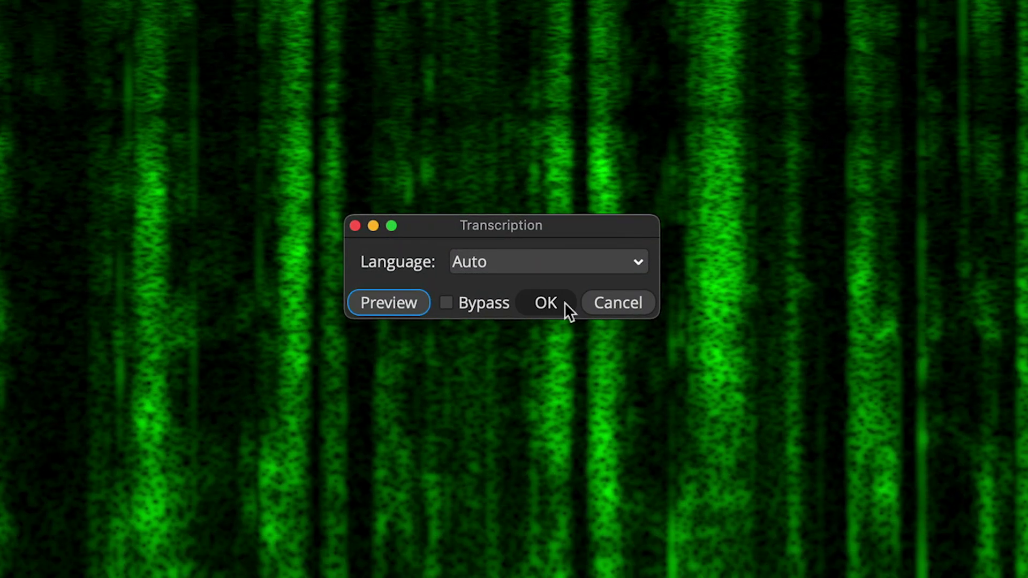
left_click(564, 303)
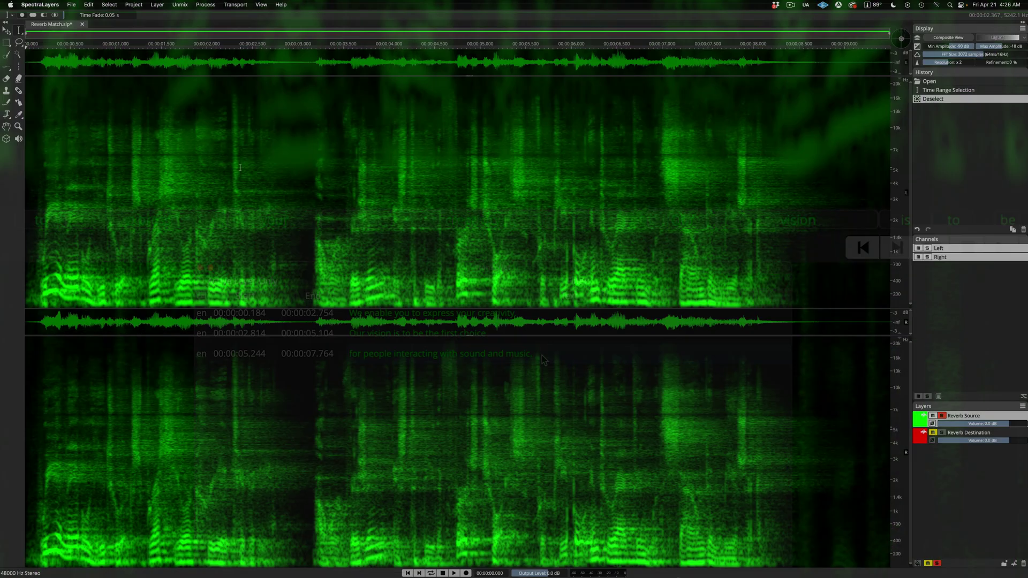
- Register the reverb of a short Reverb Source slice and apply it to Reverb Destination
left_click_drag(241, 166, 307, 166)
left_click(206, 4)
mouse_move(225, 68)
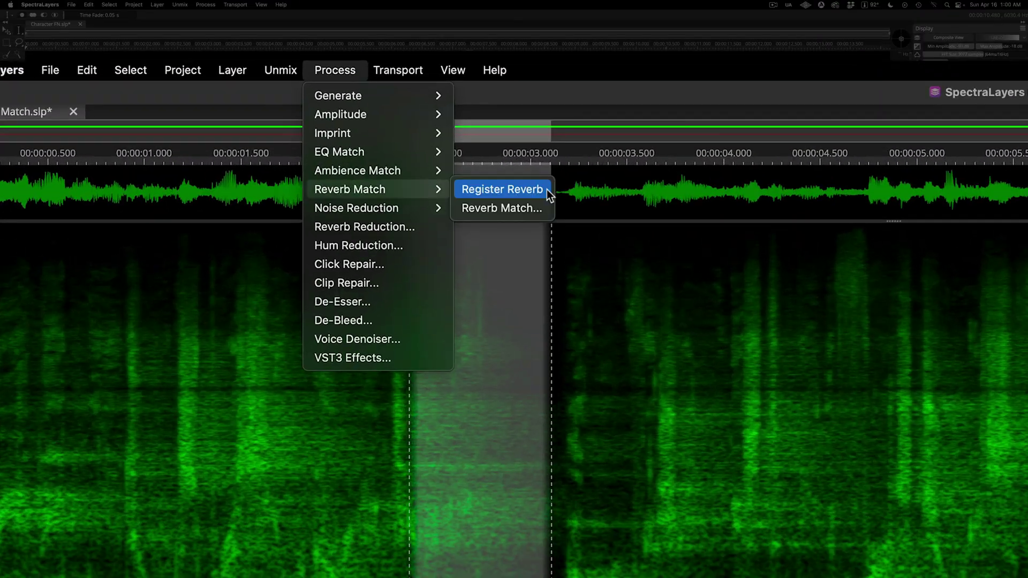
left_click(316, 68)
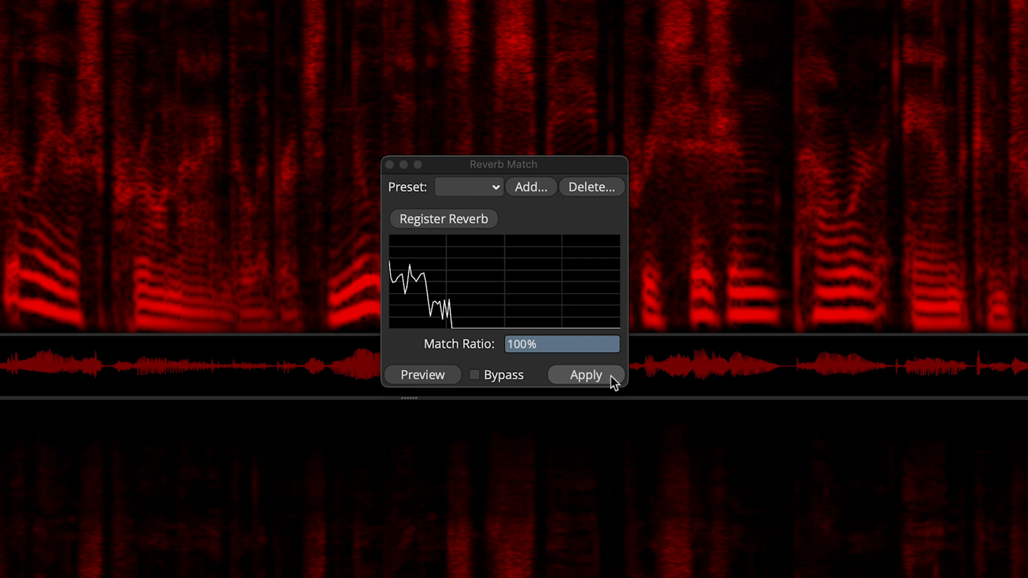
left_click(611, 374)
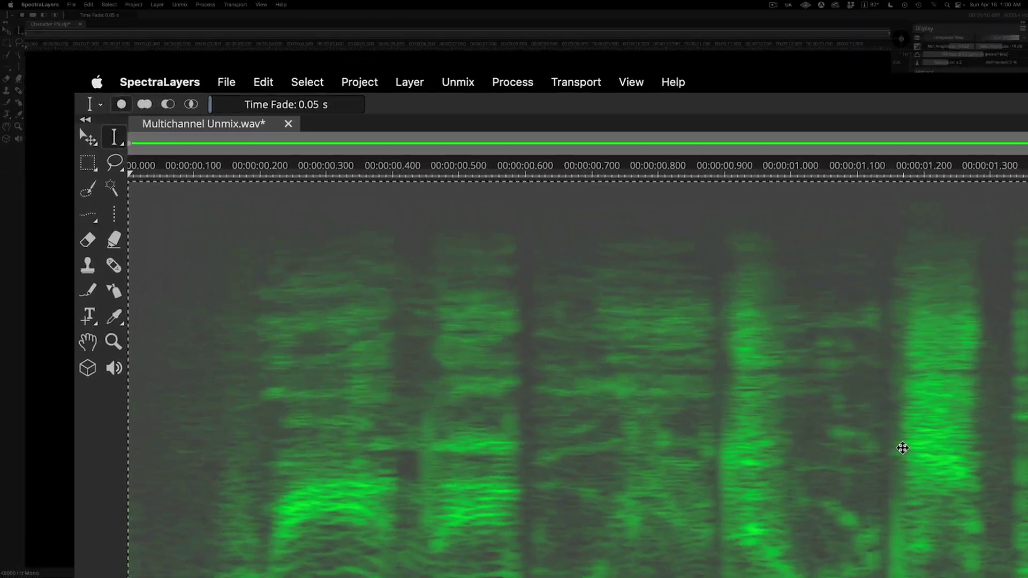
- Run Multichannel Content unmixing to separate the file's target and surround content
left_click(188, 6)
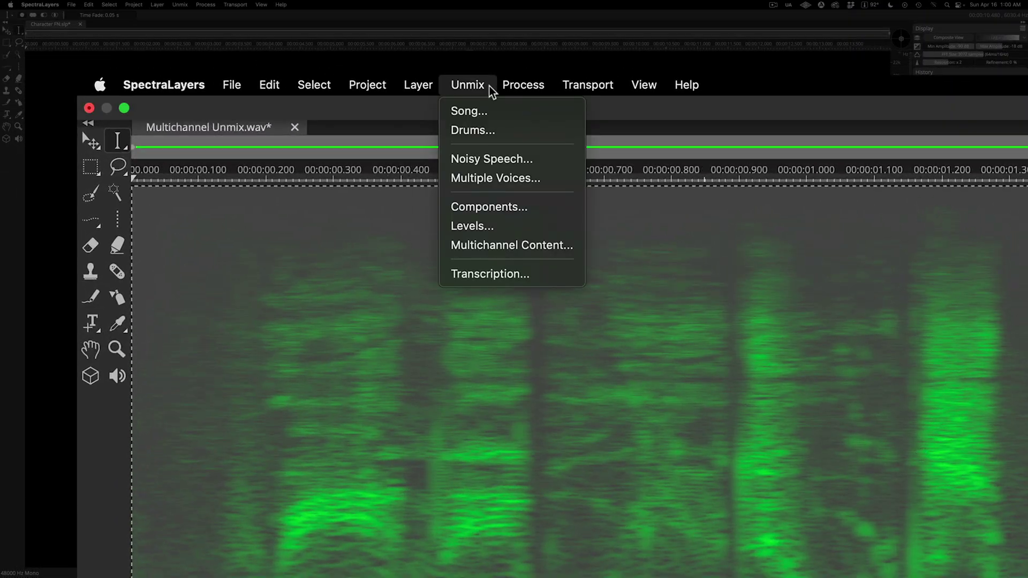
left_click(576, 251)
left_click(573, 353)
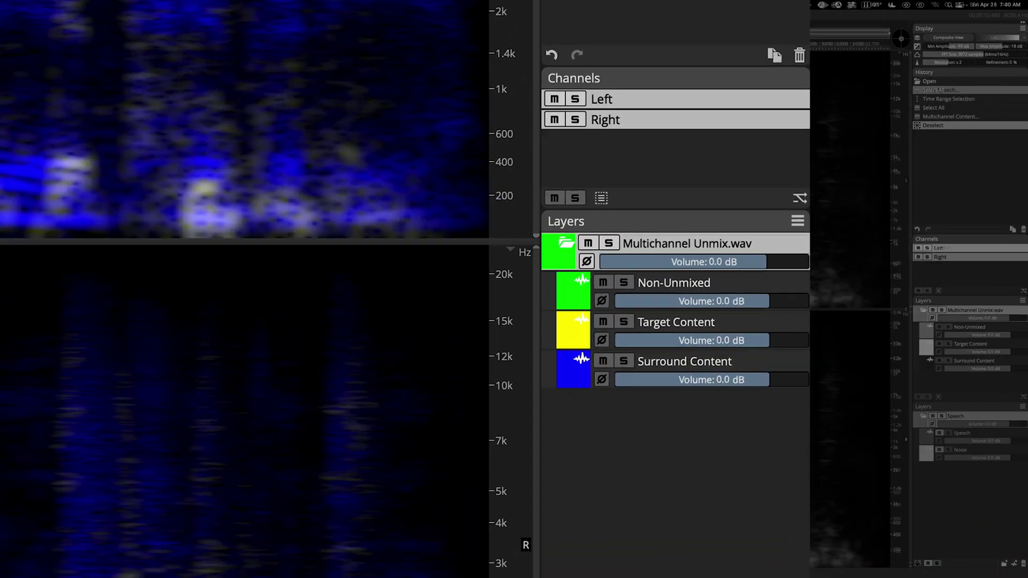
- Mute Non-Unmixed and solo the Target Content and Surround Content layers
left_click(603, 282)
left_click(624, 321)
left_click(623, 360)
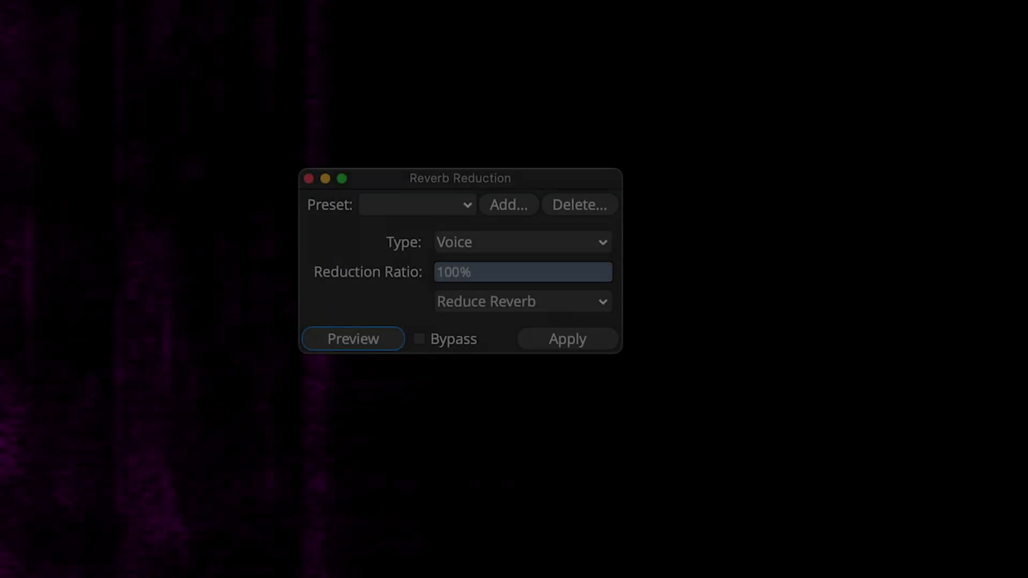
left_click(602, 242)
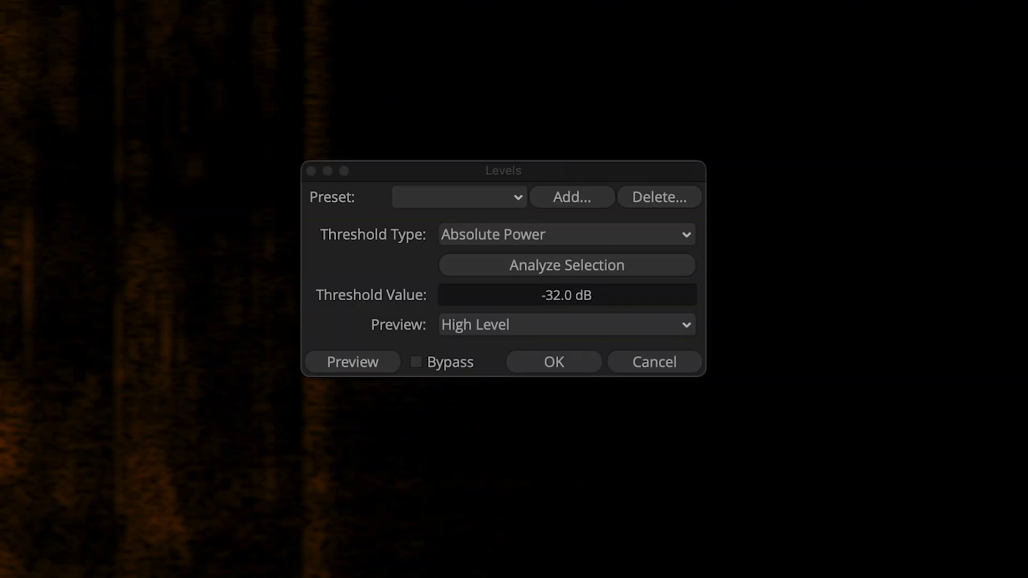
left_click(686, 236)
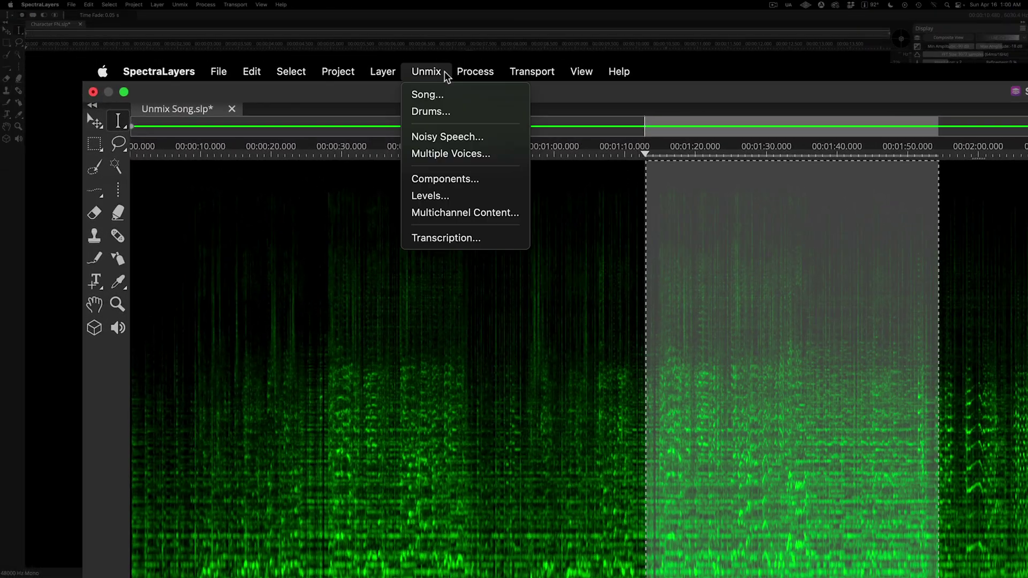
- Unmix the selected stretch, then mute Non-Unmixed, Vocals, Drums, Guitar, Piano, Bass and Other
left_click(454, 94)
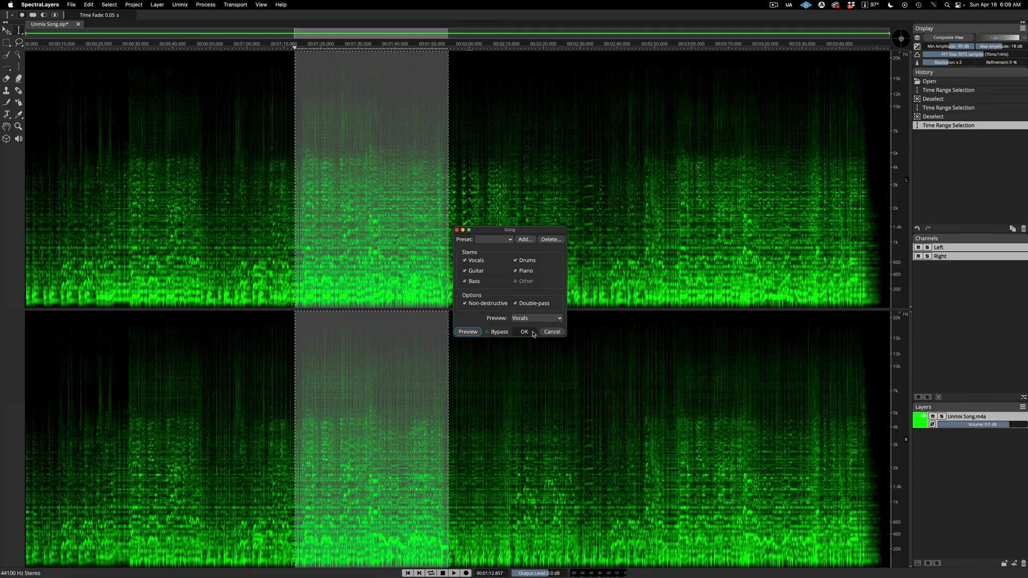
scroll(346, 452, "up", 2)
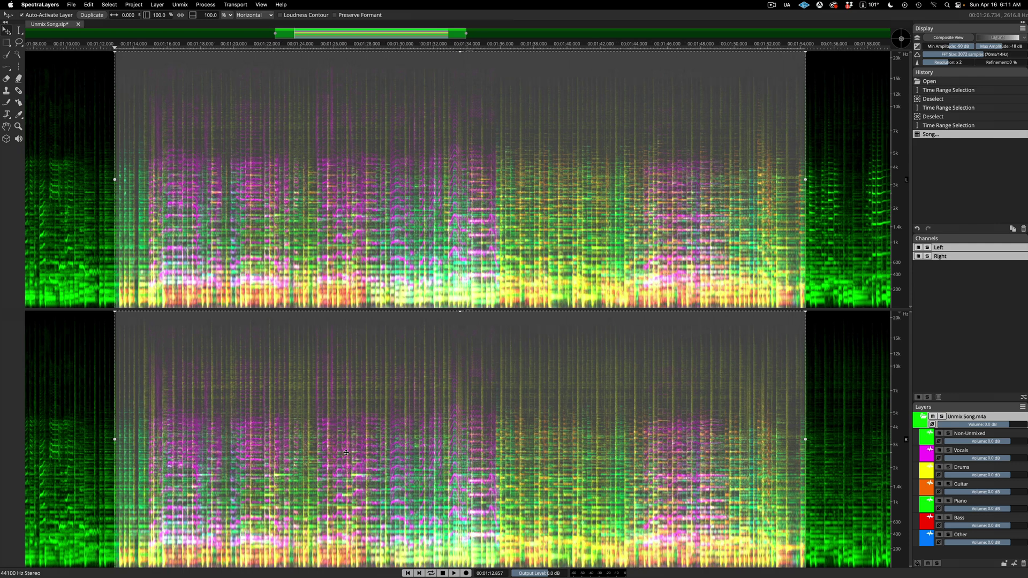
left_click(940, 433)
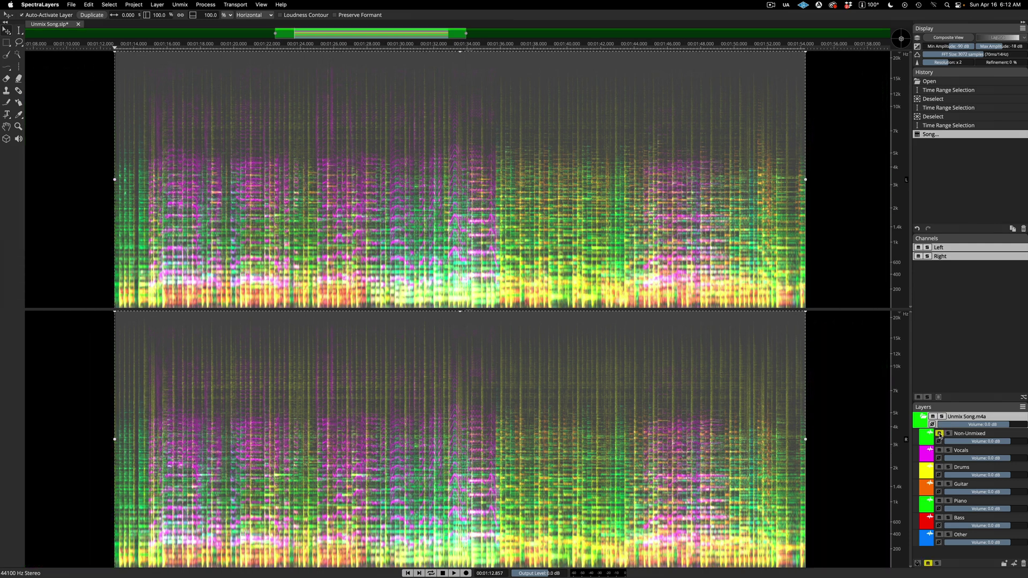
left_click(939, 451)
left_click(939, 466)
left_click(939, 484)
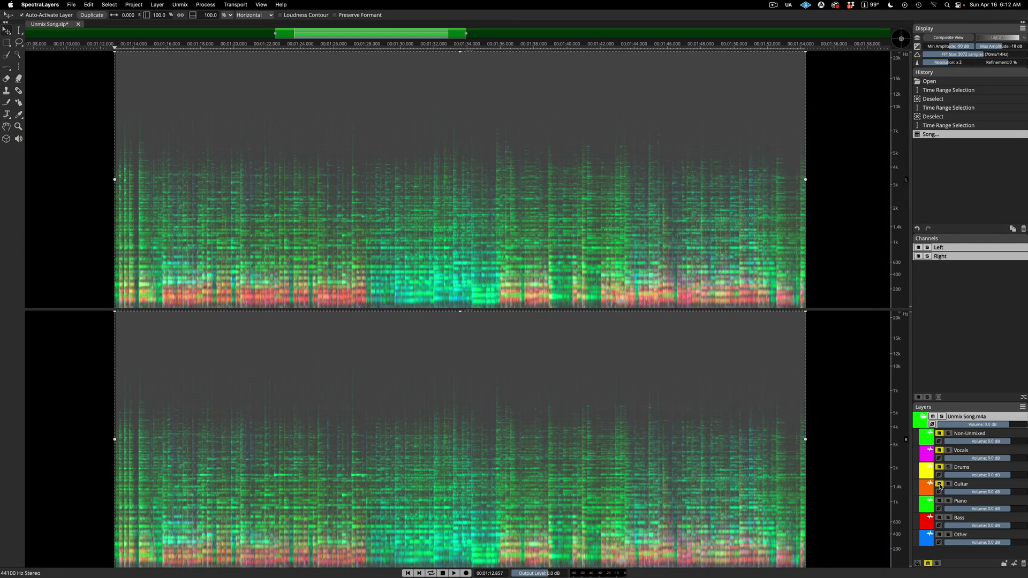
left_click(939, 500)
left_click(939, 518)
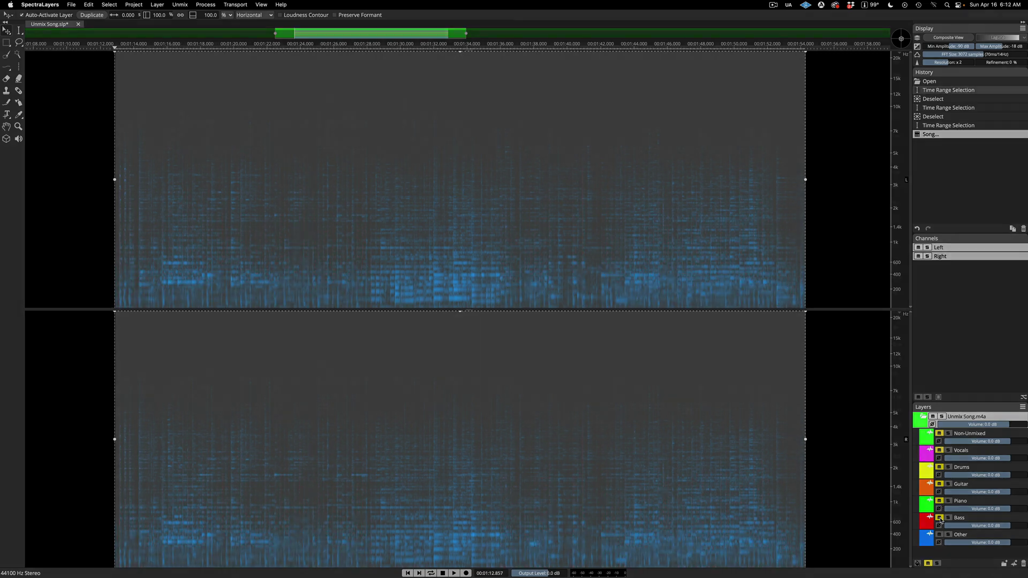
left_click(939, 534)
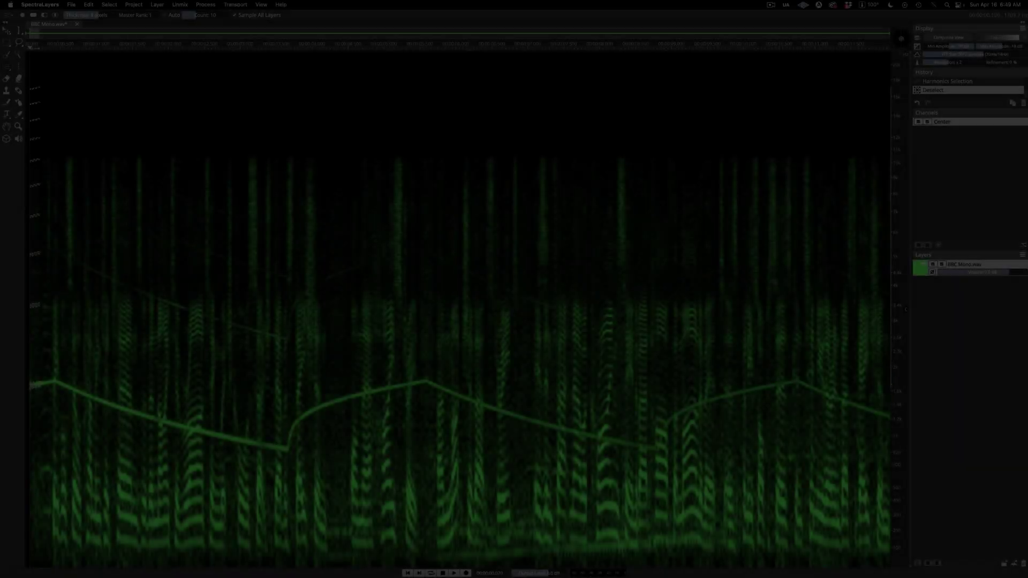
- Select the fundamental and overtones along the pitch curve, delete everything else, and deselect
left_click_drag(39, 383, 769, 385)
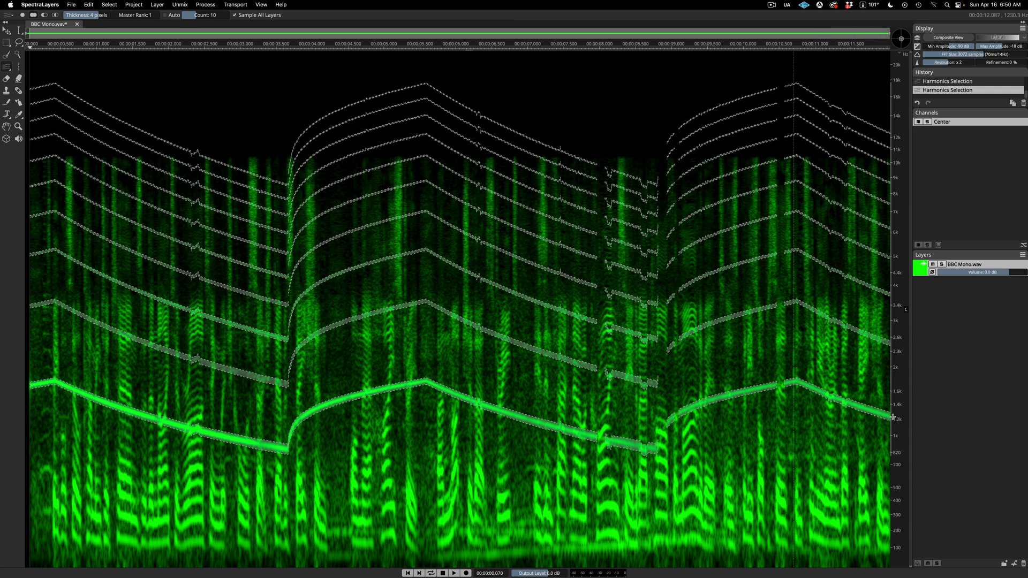
key("Delete")
key("ctrl+d")
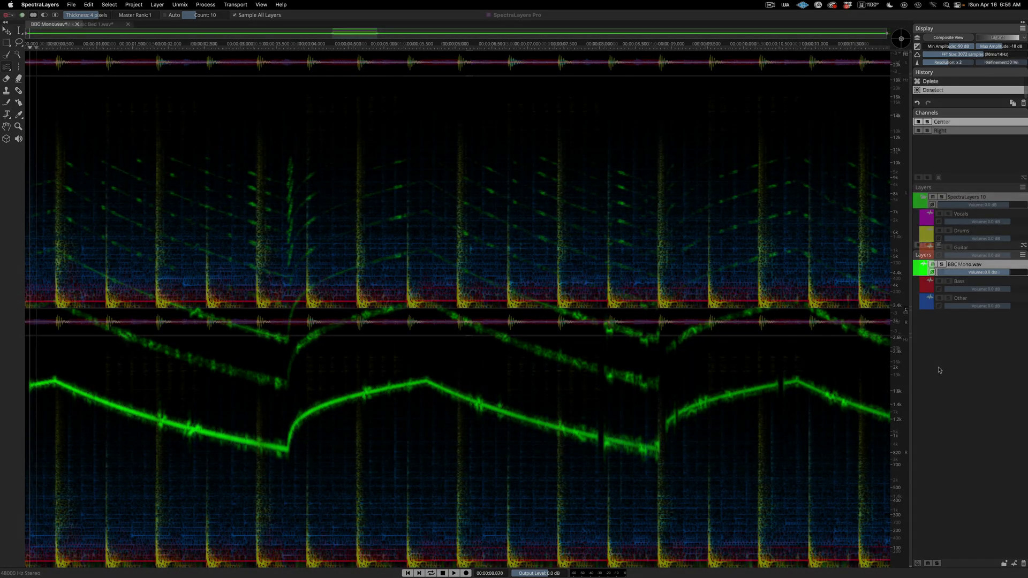